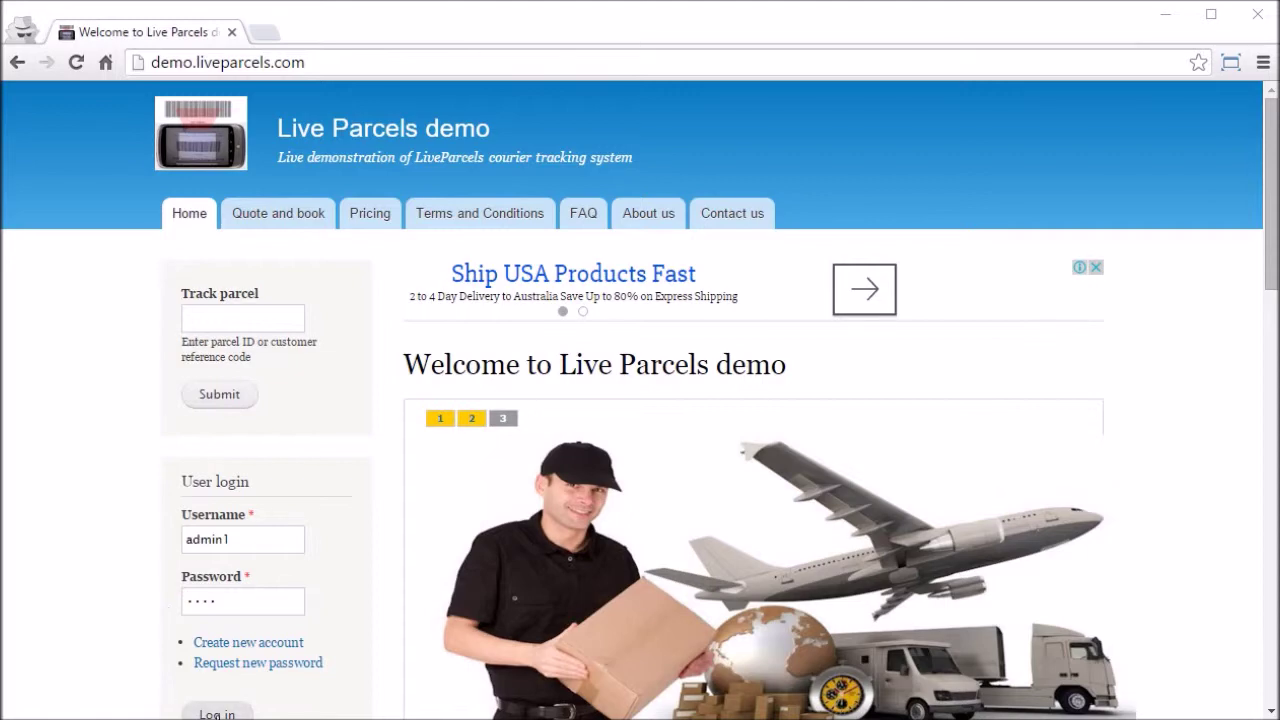
- Log in to the demo site as the administrator from the home page User login block
left_click(212, 712)
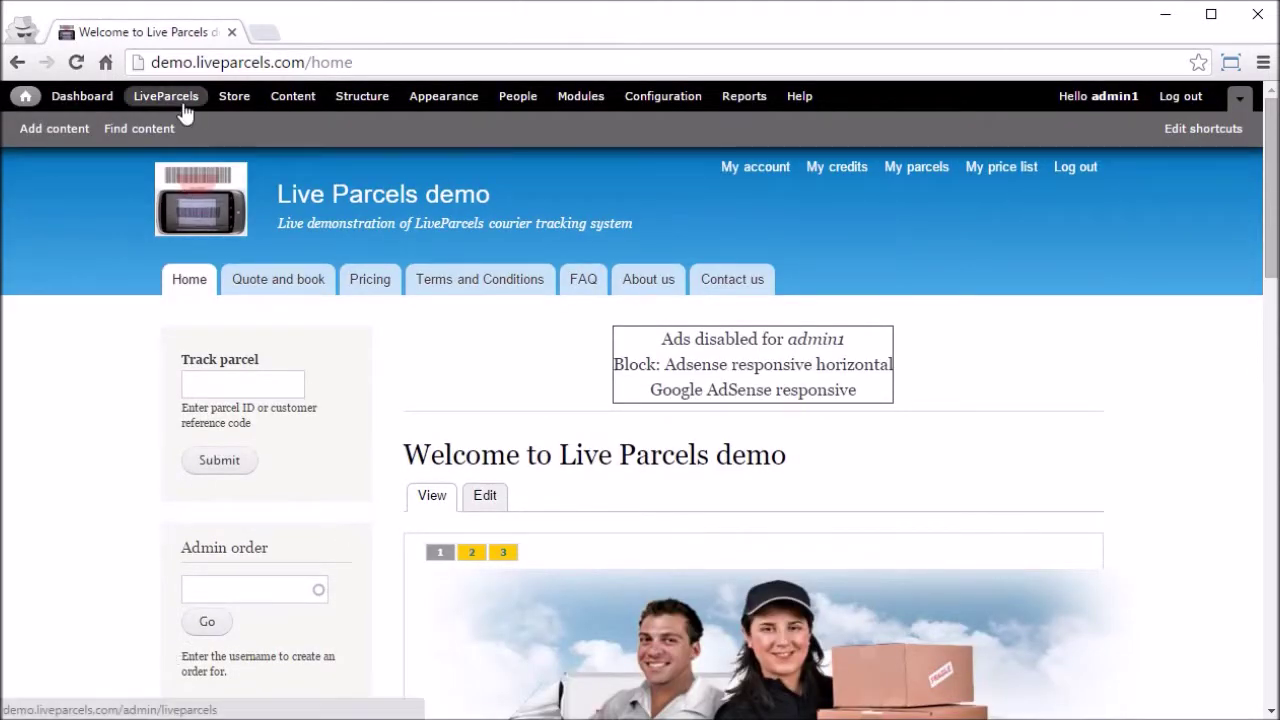
- Go to the LiveParcels administration page and open the Pick-up/Delivery attempted list
left_click(180, 106)
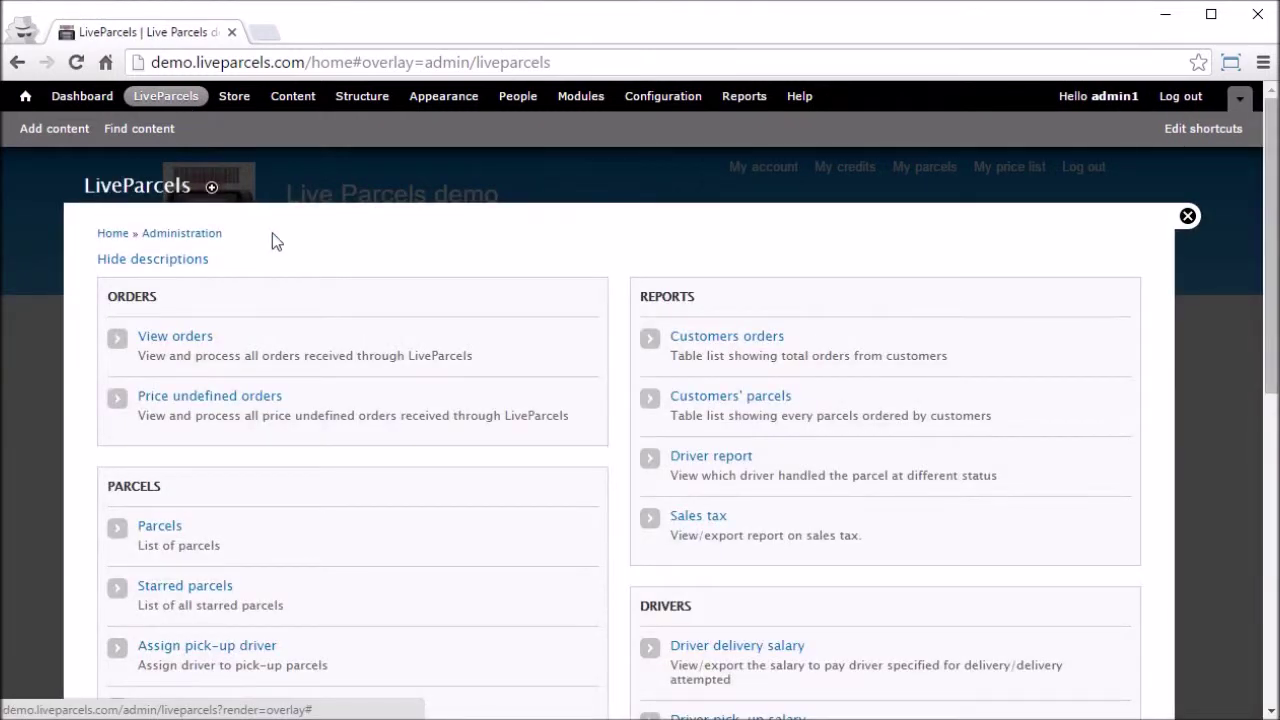
scroll(541, 578, "down", 1)
scroll(541, 578, "down", 1)
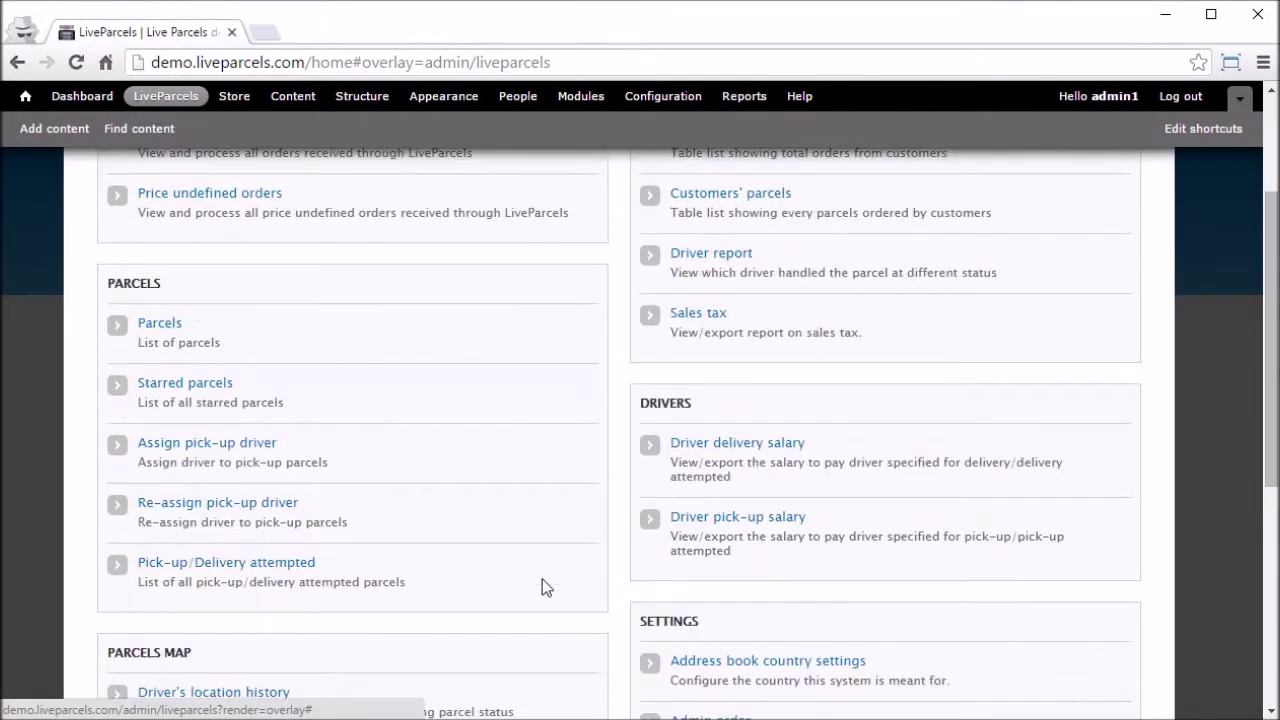
left_click(248, 566)
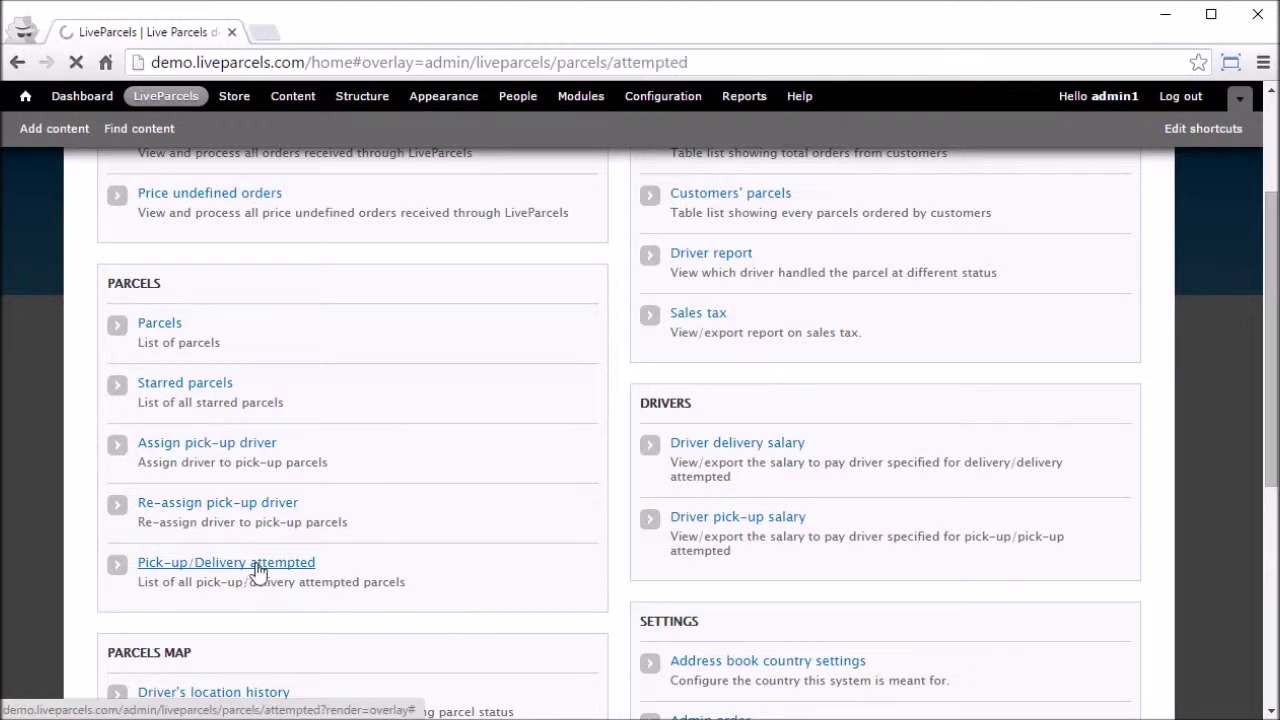
mouse_move(166, 297)
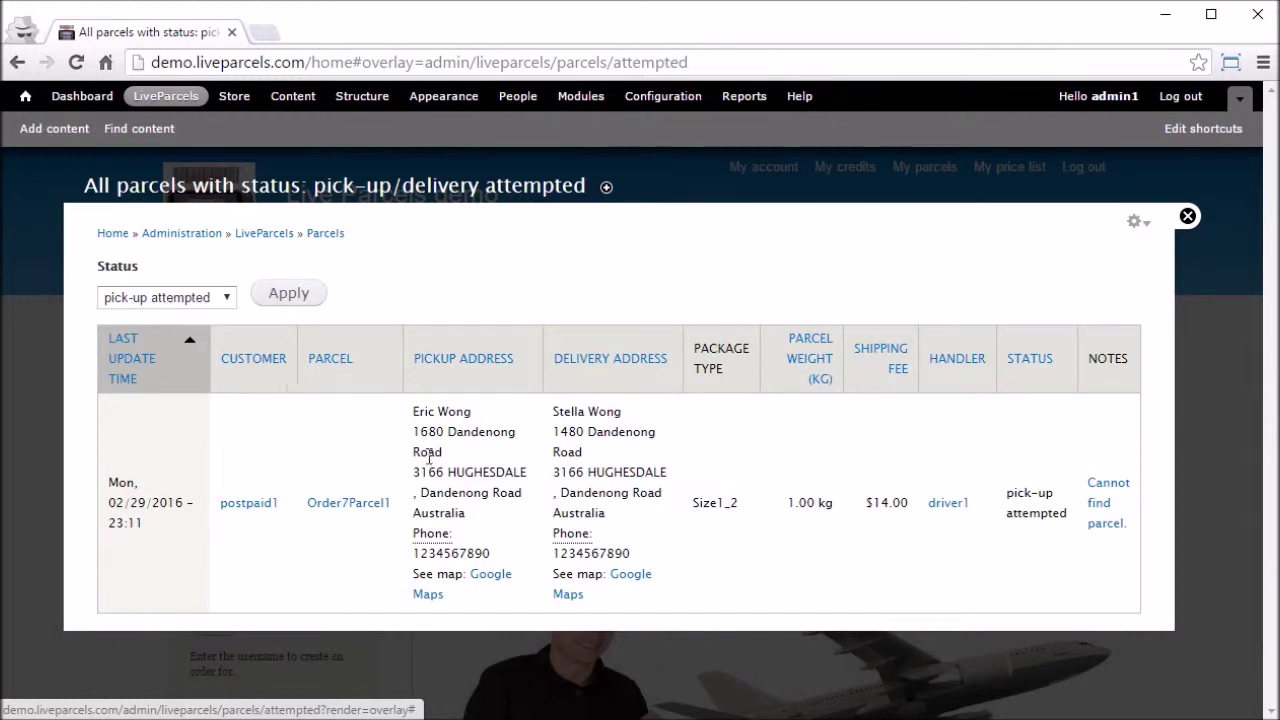
- Inspect Order7Parcel1's pick-up attempted status and its 'Cannot find parcel.' note
left_click_drag(305, 513, 398, 508)
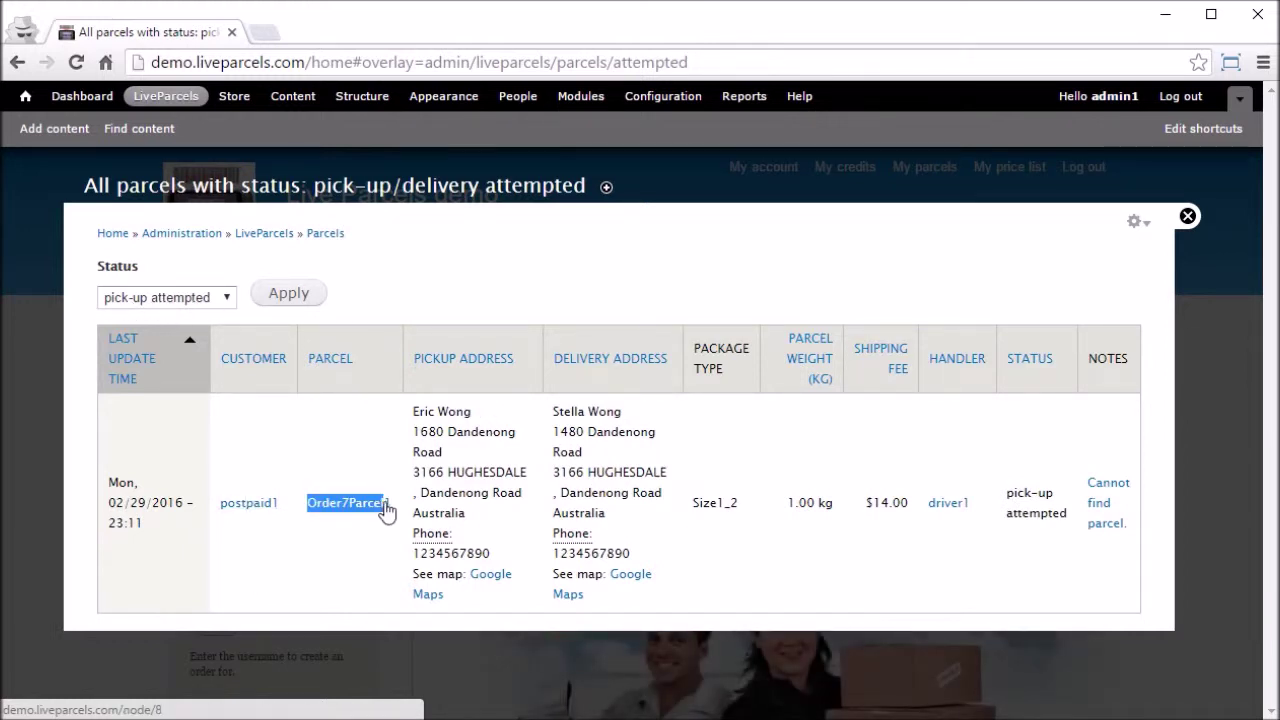
left_click_drag(1003, 494, 1080, 515)
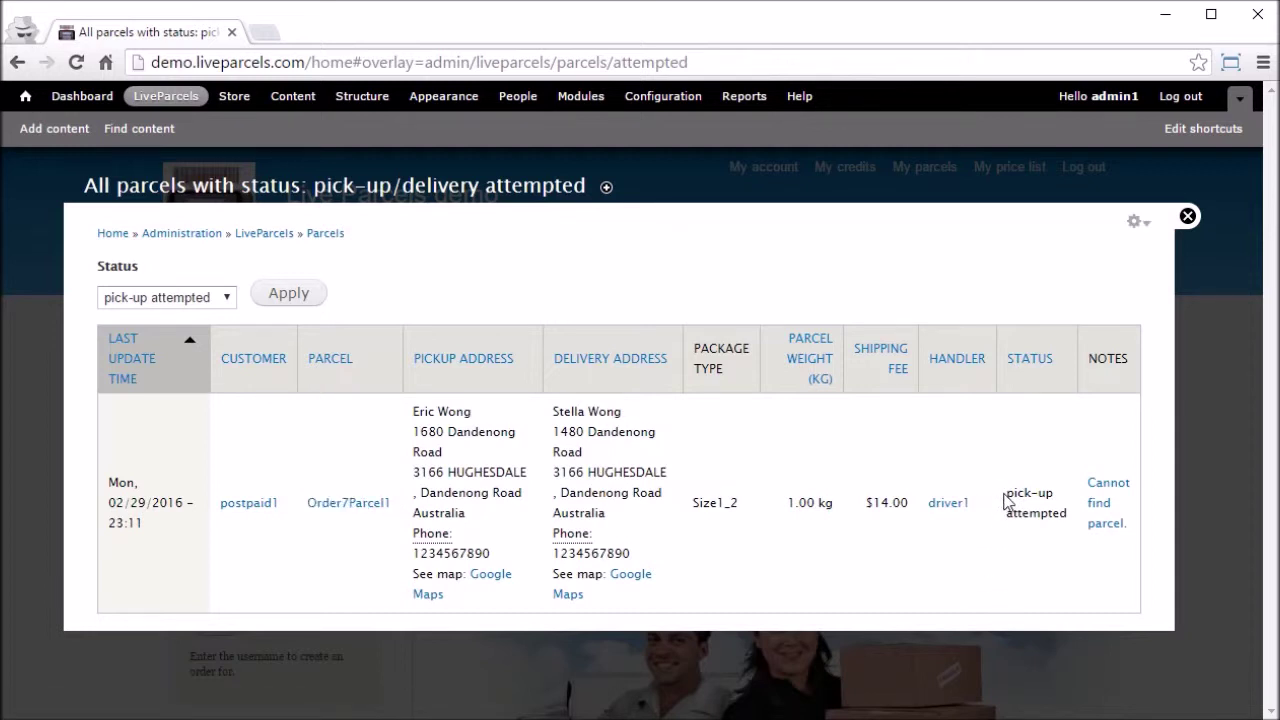
left_click(1063, 464)
left_click_drag(1133, 533, 1086, 478)
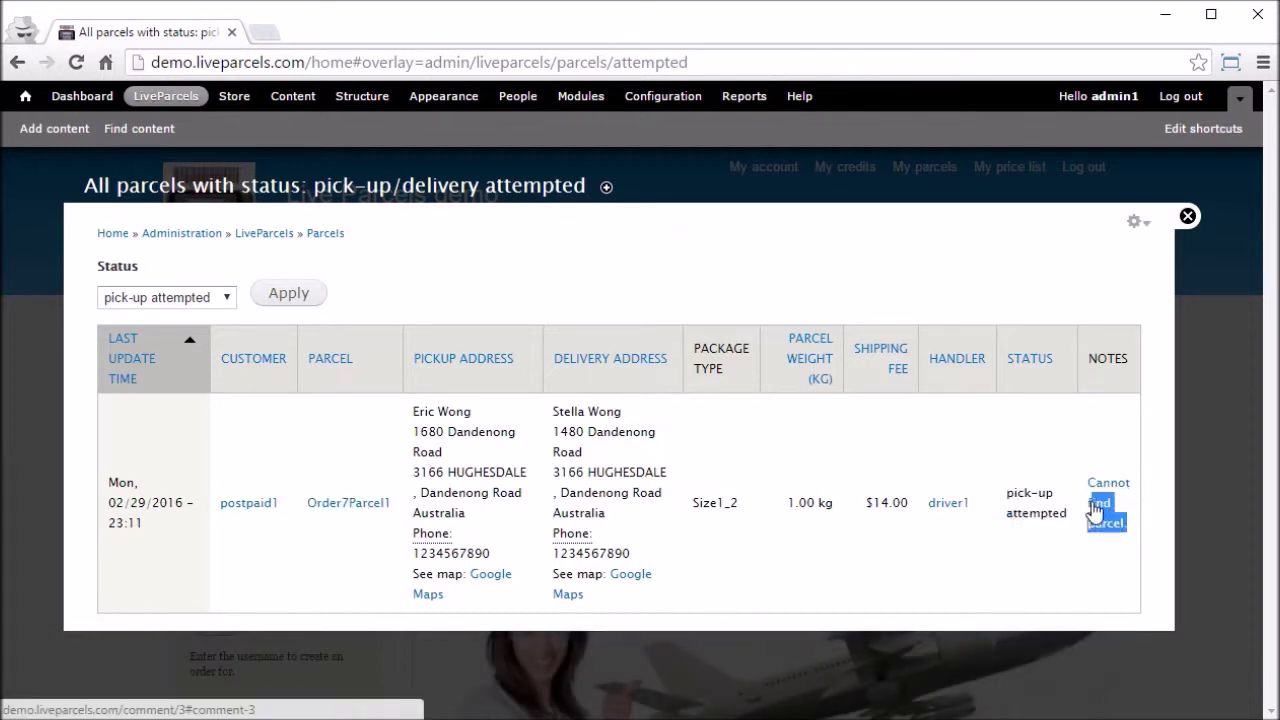
left_click(793, 463)
- Filter the attempted-parcels list by status 'delivery attempted'
left_click(157, 292)
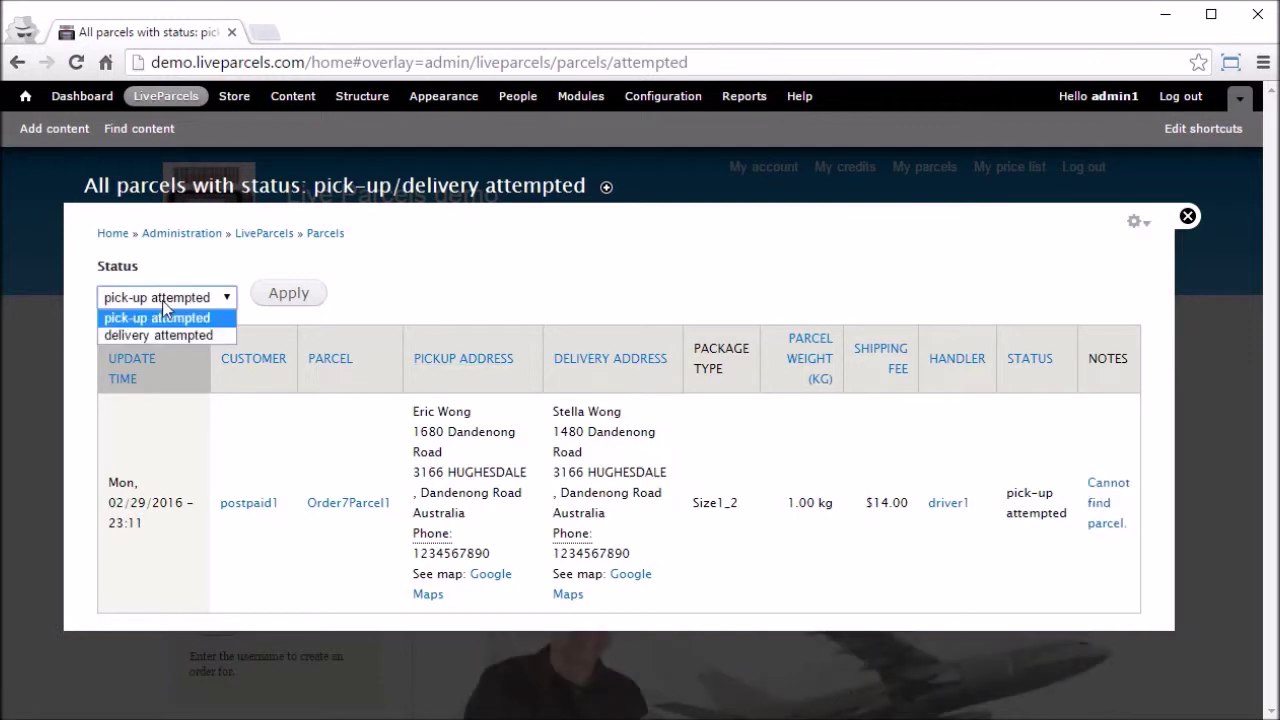
left_click(165, 334)
left_click(289, 300)
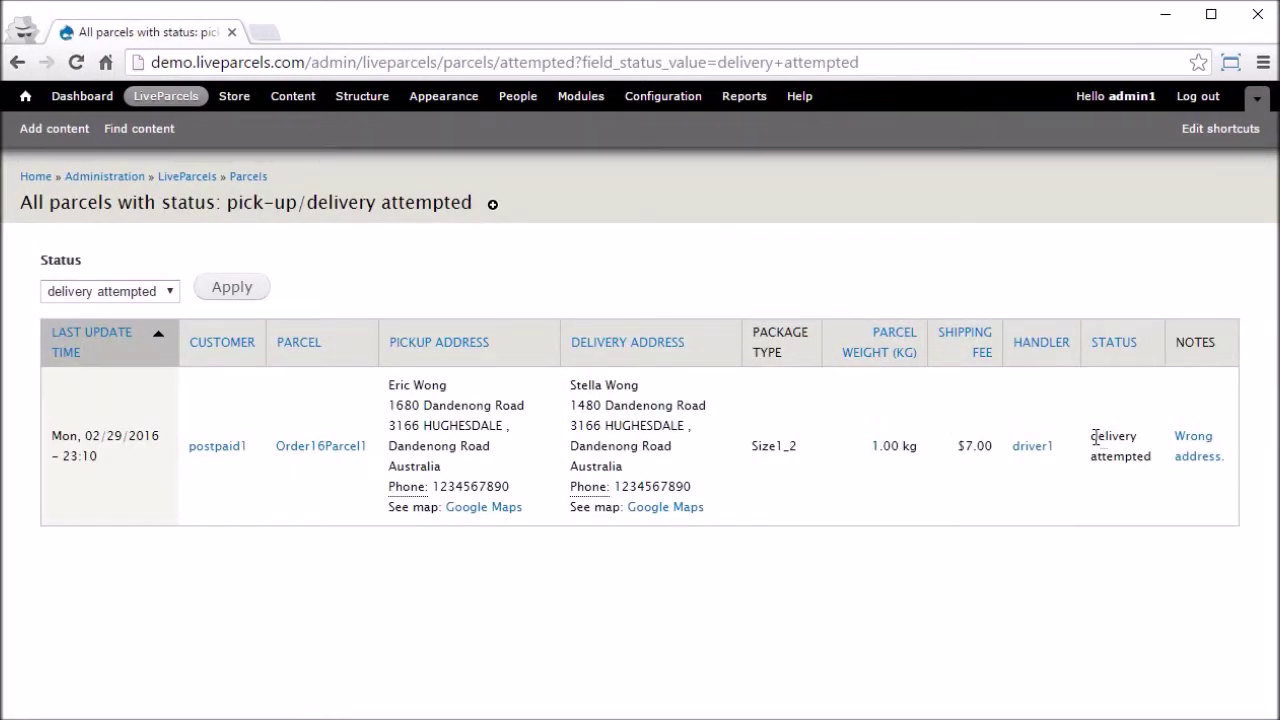
- Check the delivery-attempted row's 'Wrong address.' note, then open Order16Parcel1 for editing
left_click_drag(1092, 444, 1160, 458)
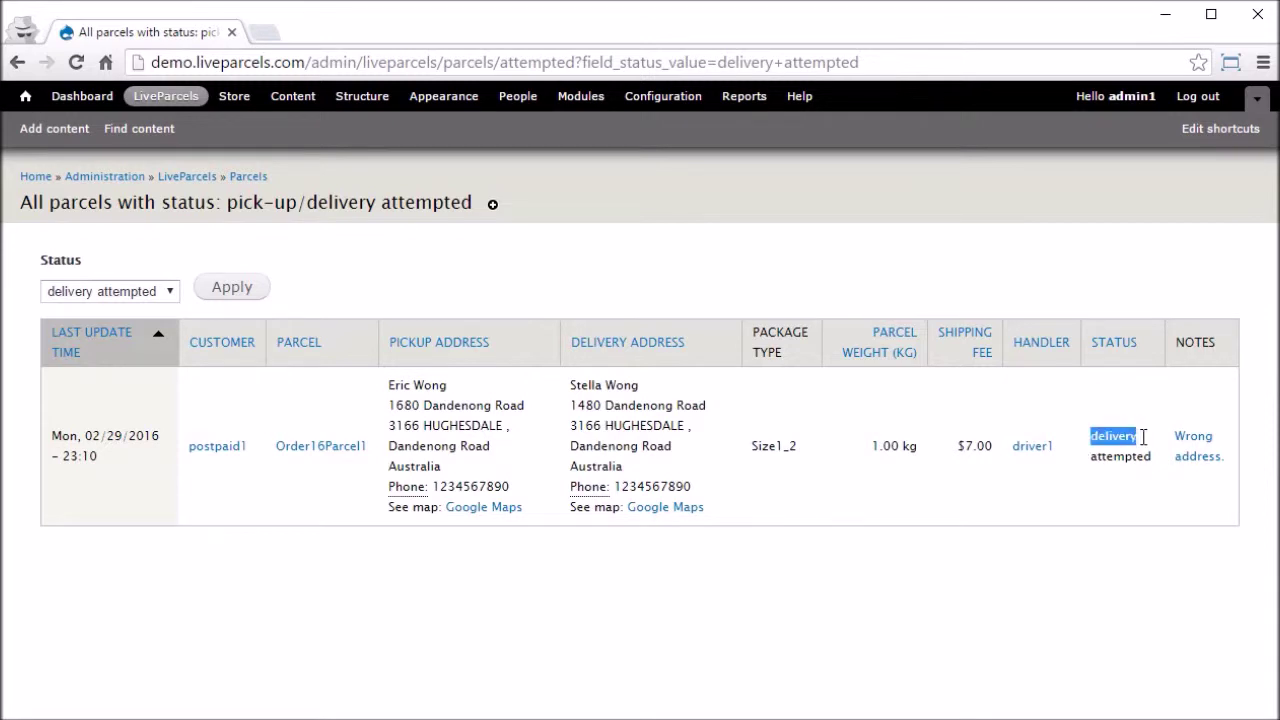
mouse_move(1214, 534)
left_mouse_down()
mouse_move(1190, 447)
mouse_move(1174, 438)
left_mouse_up()
left_click(1166, 520)
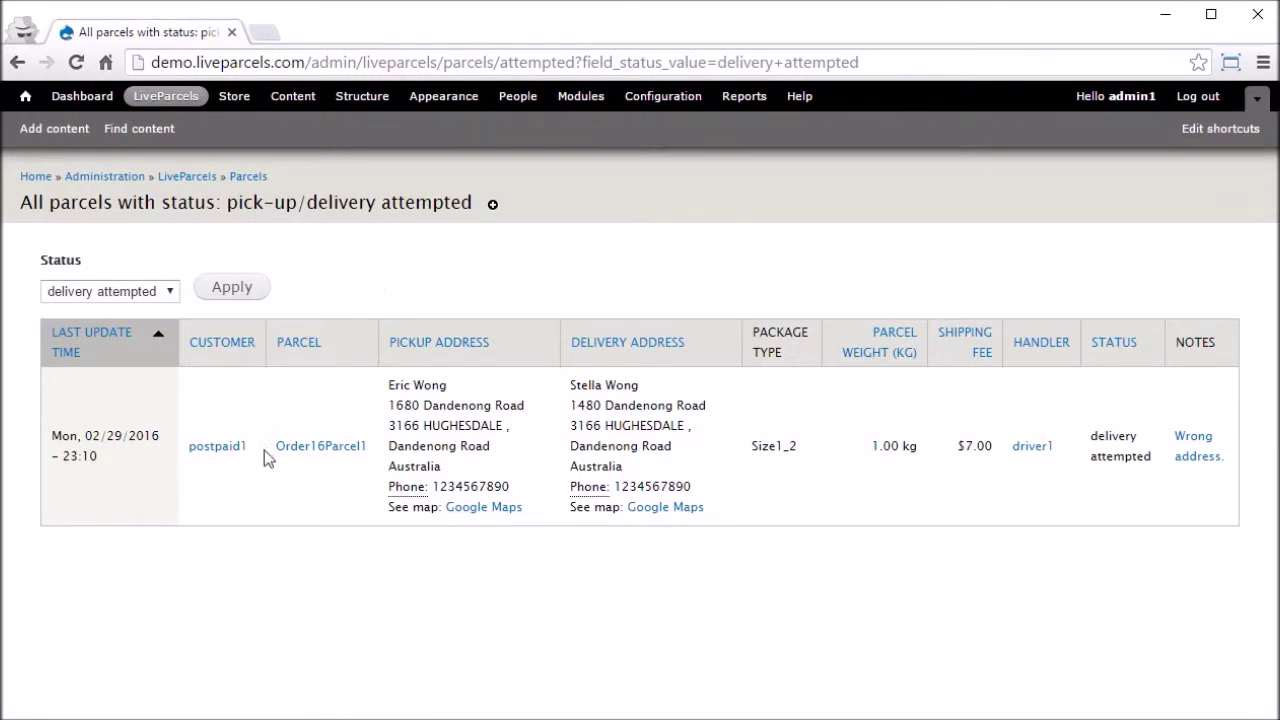
left_click_drag(249, 447, 188, 448)
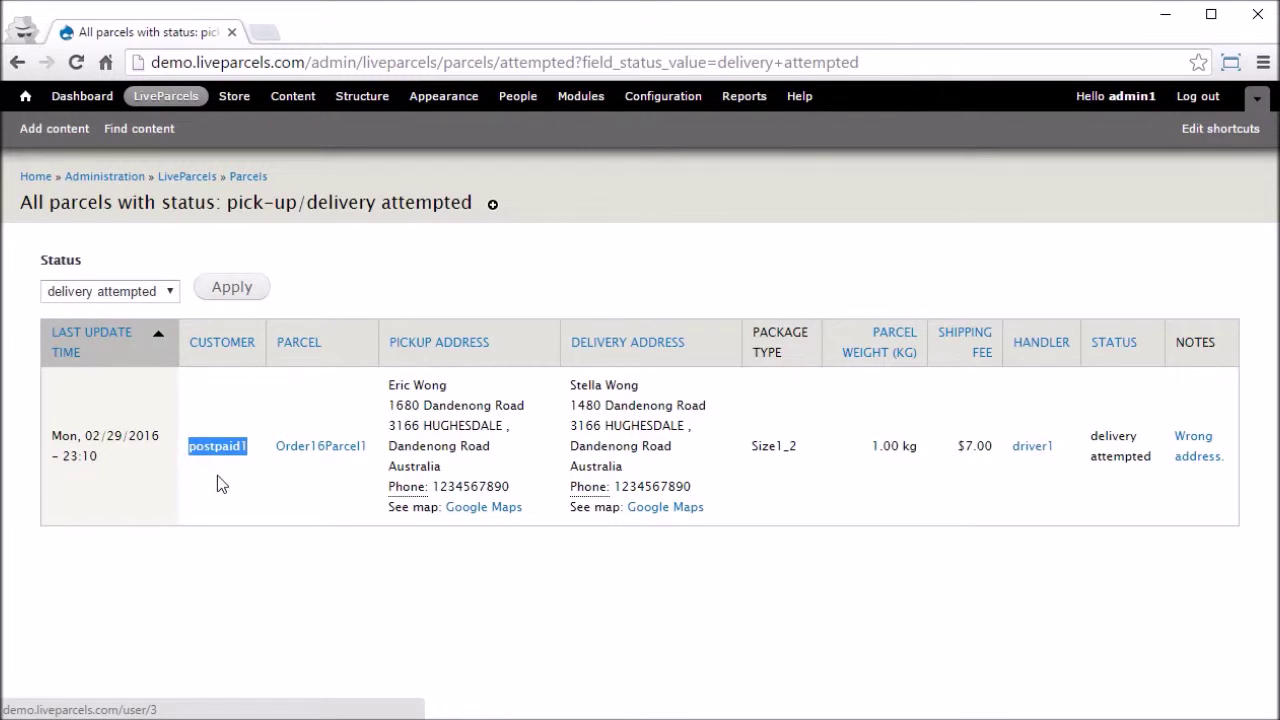
left_click(1151, 538)
left_click_drag(1232, 468, 1172, 434)
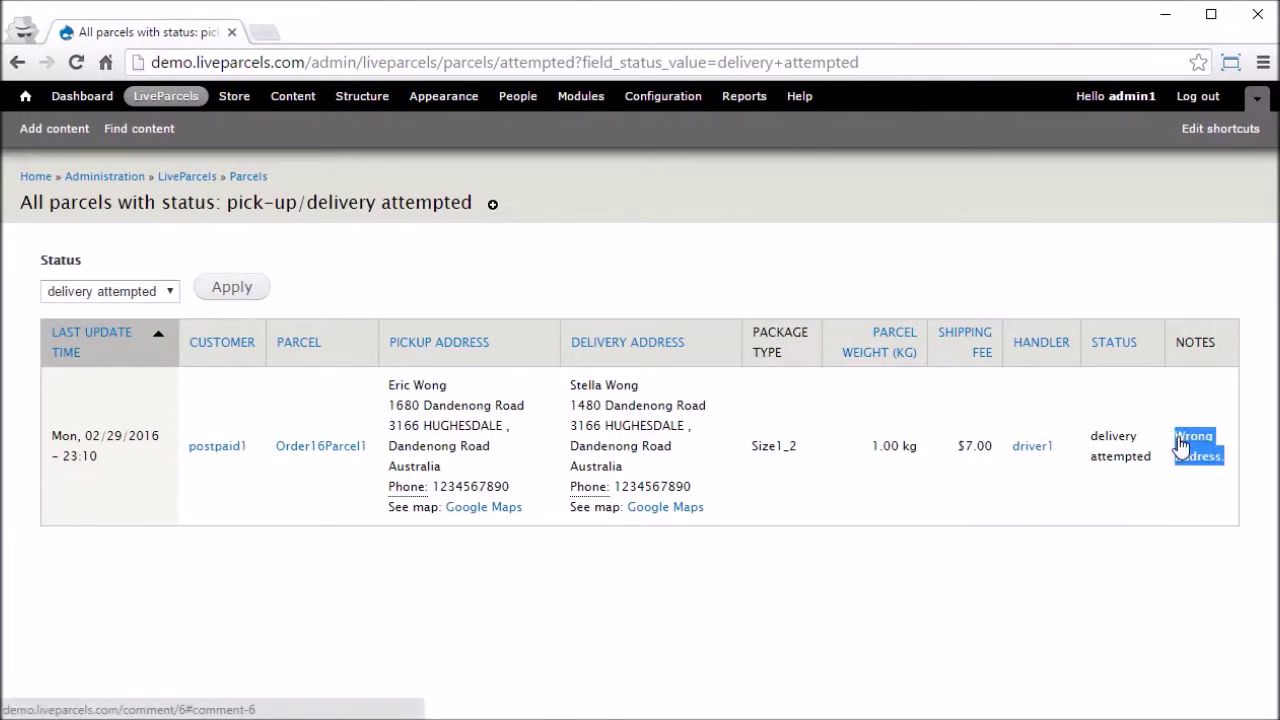
left_click(1176, 522)
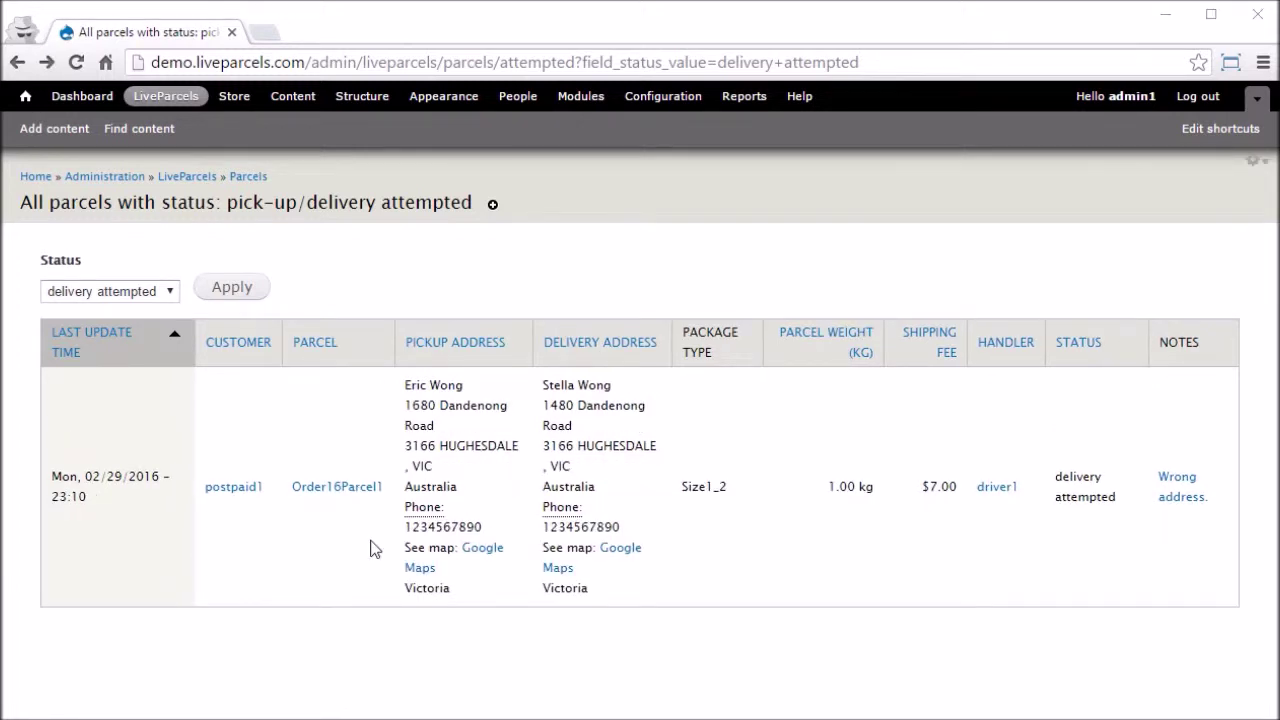
left_click(362, 496)
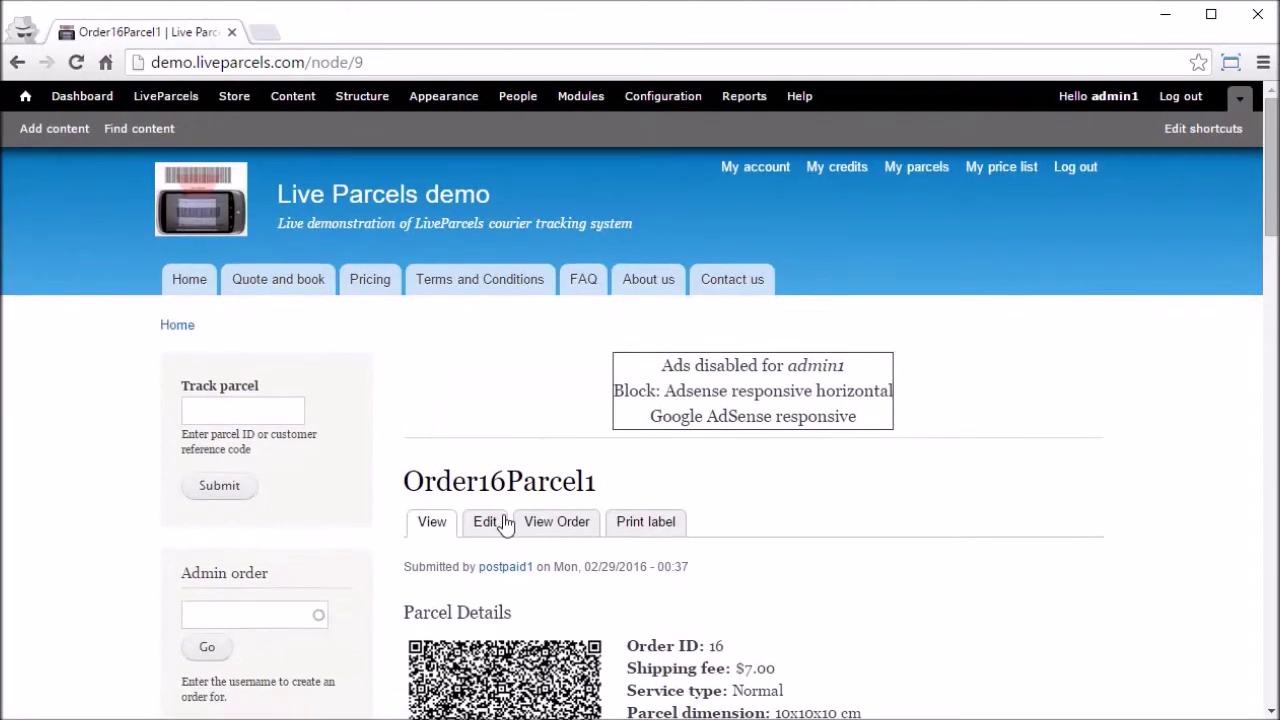
left_click(491, 522)
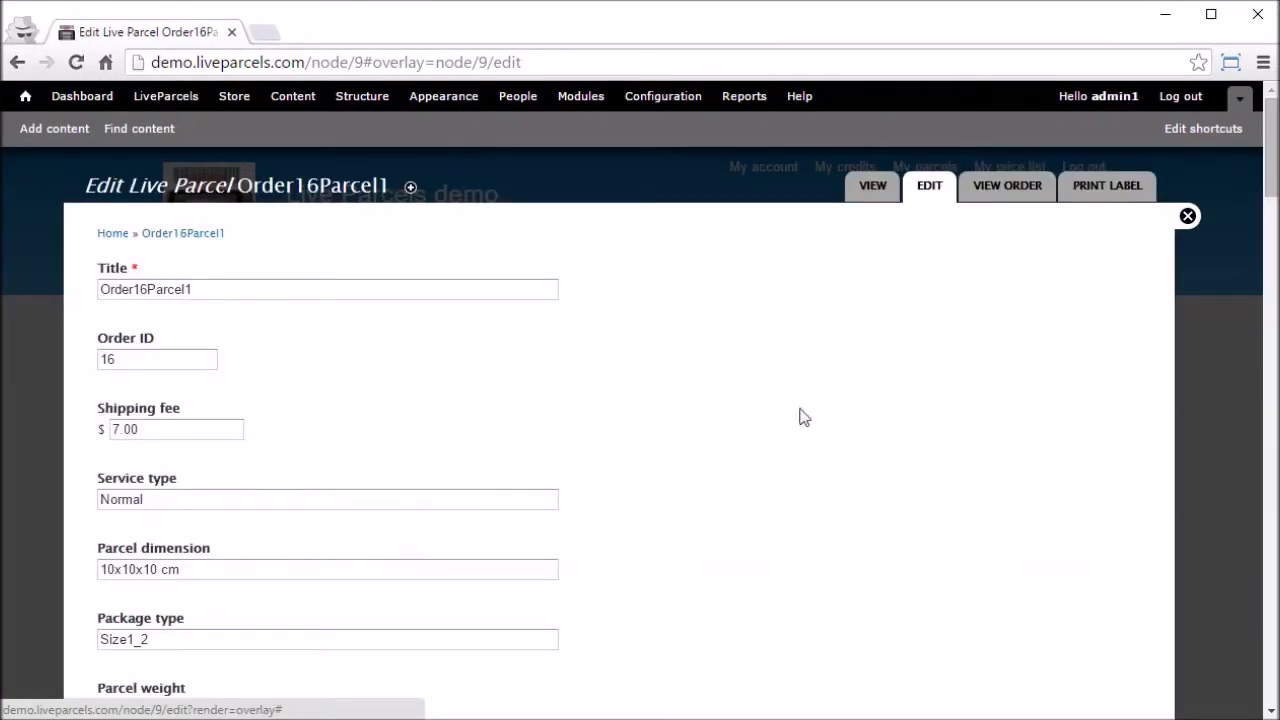
- Change the delivery street number from 14 to 12, making it 1280 Dandenong Road
scroll(800, 416, "down", 1)
scroll(800, 416, "down", 4)
scroll(800, 416, "down", 5)
scroll(800, 416, "down", 4)
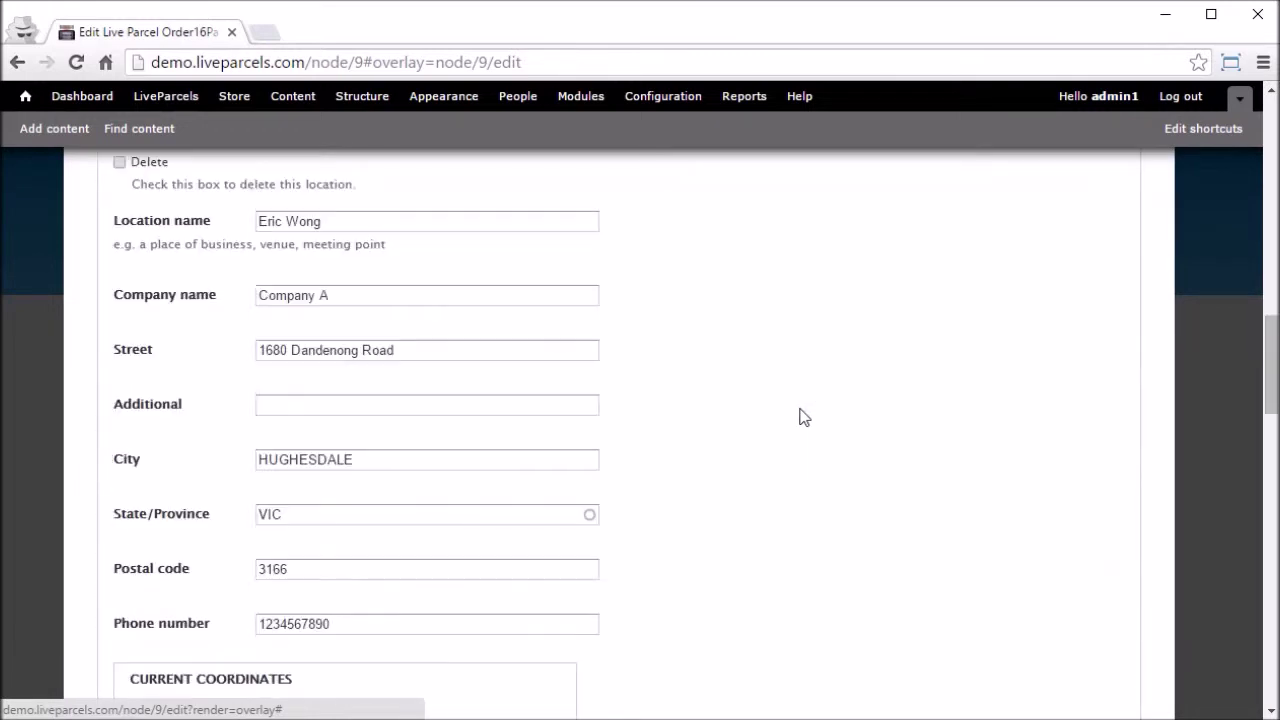
scroll(800, 416, "down", 3)
scroll(800, 416, "down", 2)
scroll(800, 416, "down", 4)
scroll(800, 416, "down", 1)
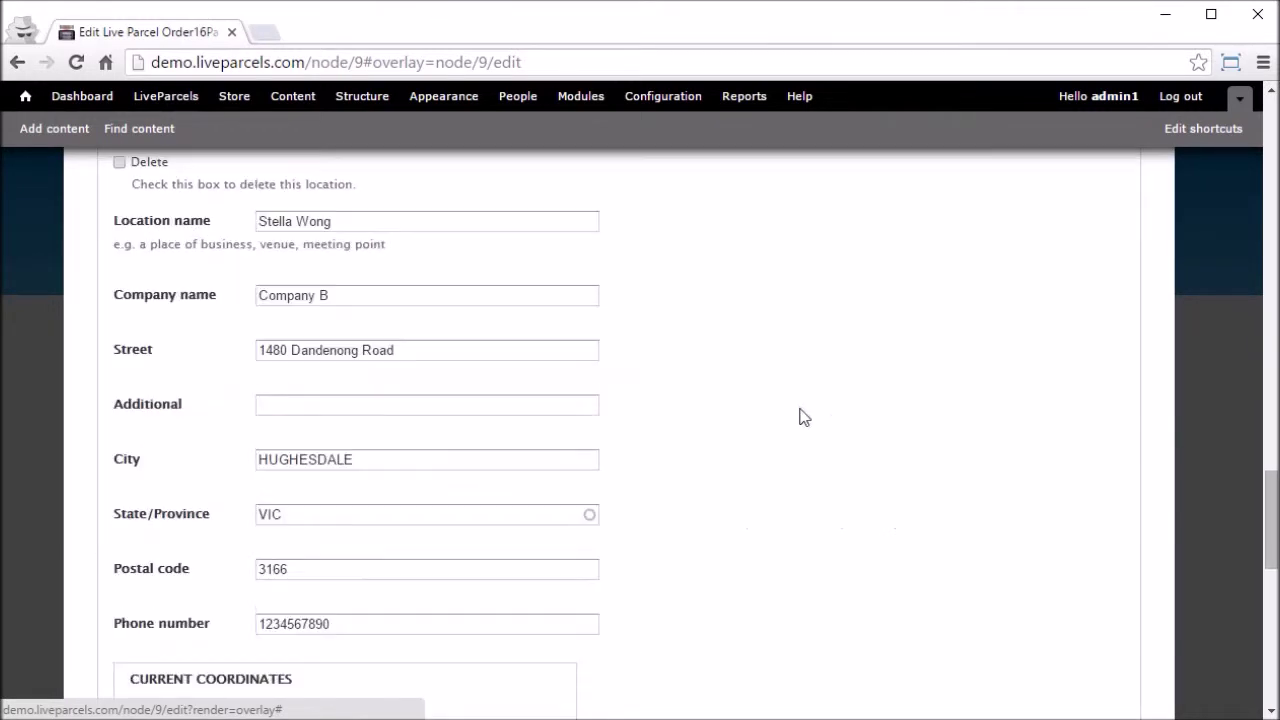
left_click(270, 349)
key("BackSpace")
key("BackSpace")
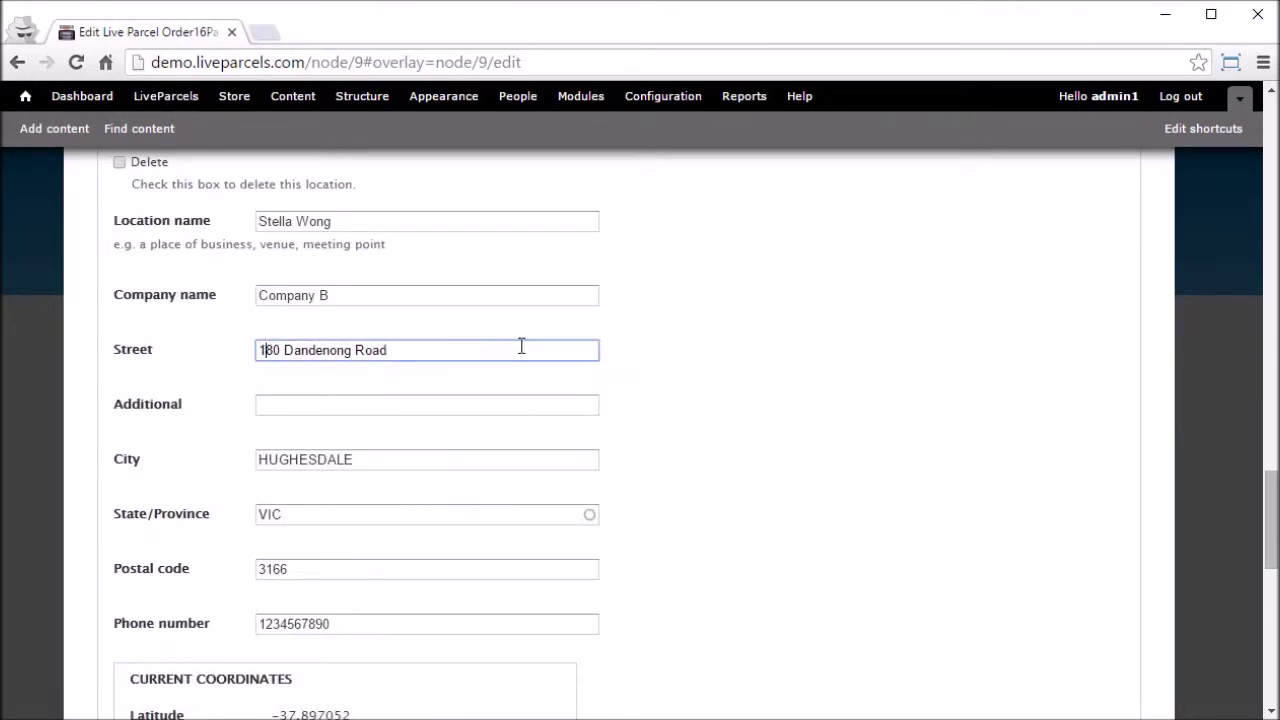
type("12")
left_click(808, 449)
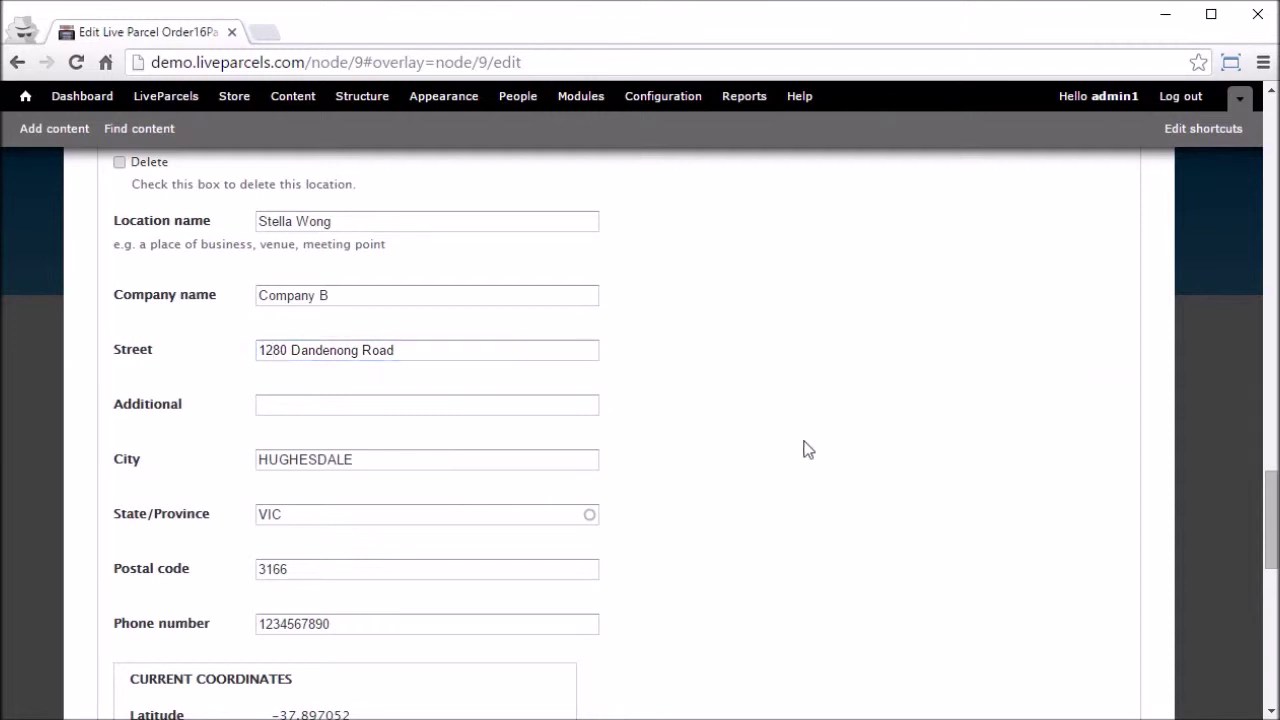
- Save the updated Order16Parcel1 parcel and return to the LiveParcels administration overview
scroll(806, 449, "down", 5)
scroll(806, 449, "down", 4)
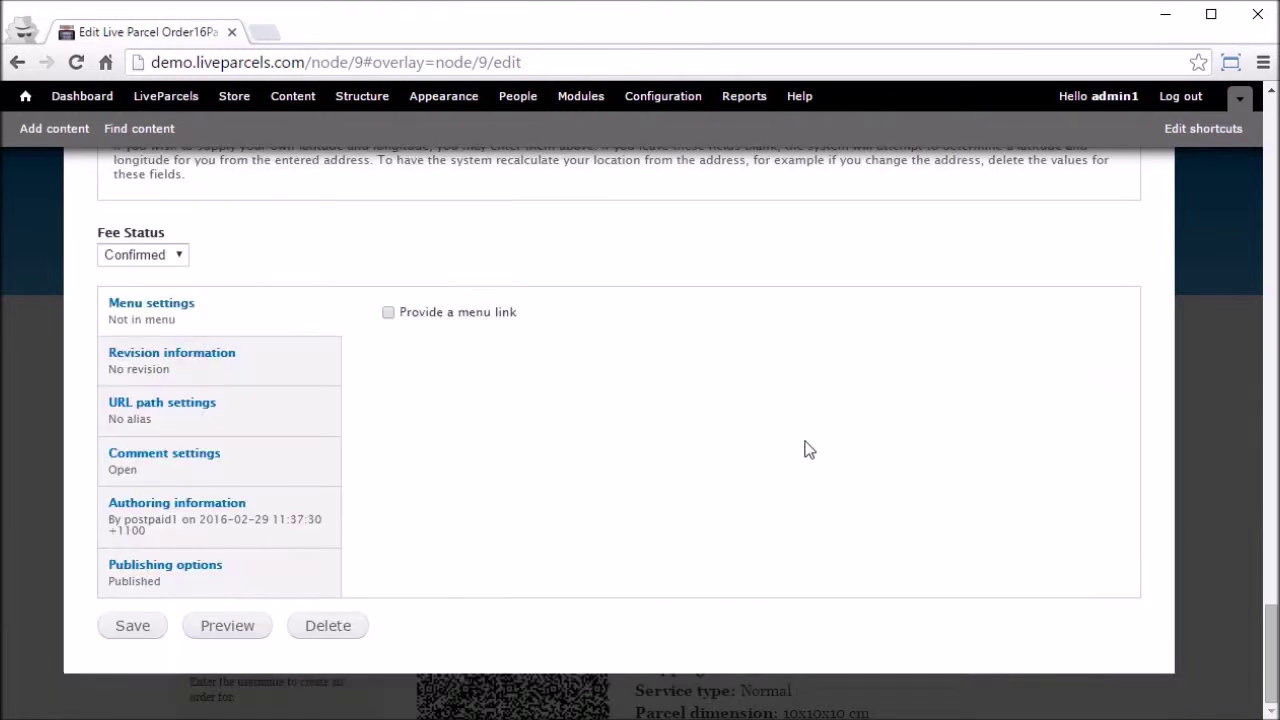
left_click(140, 632)
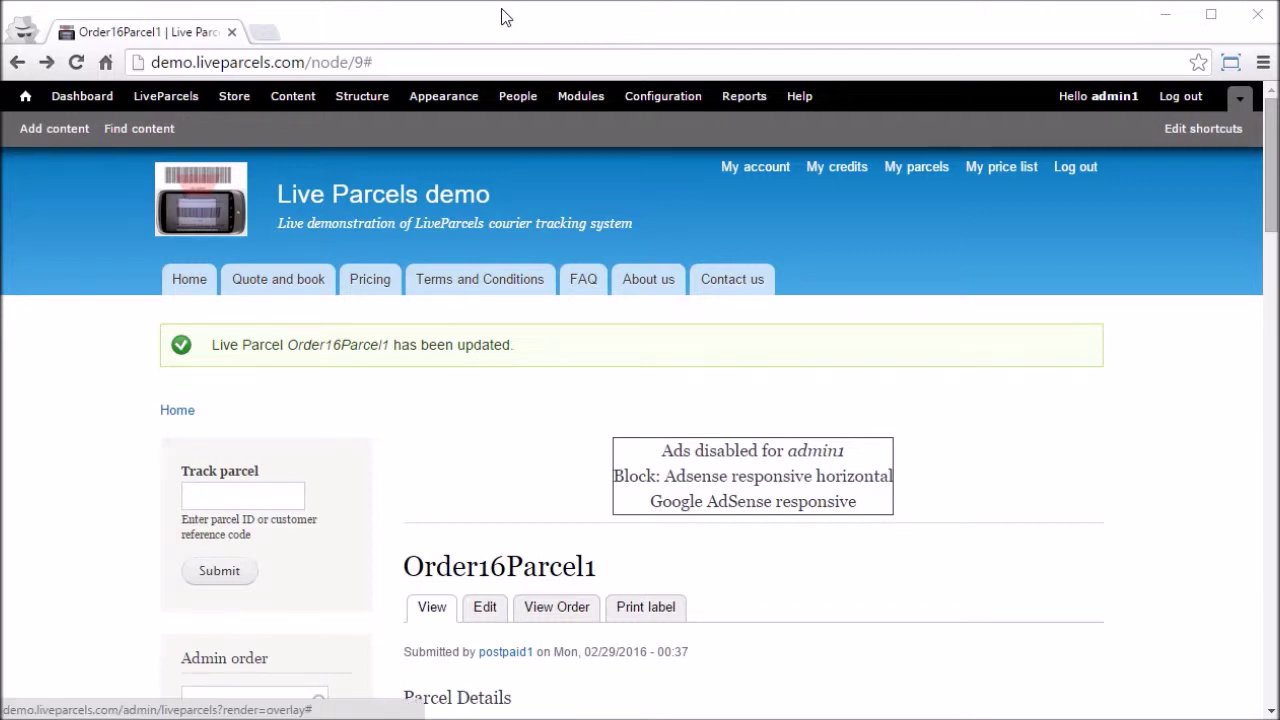
left_click(160, 100)
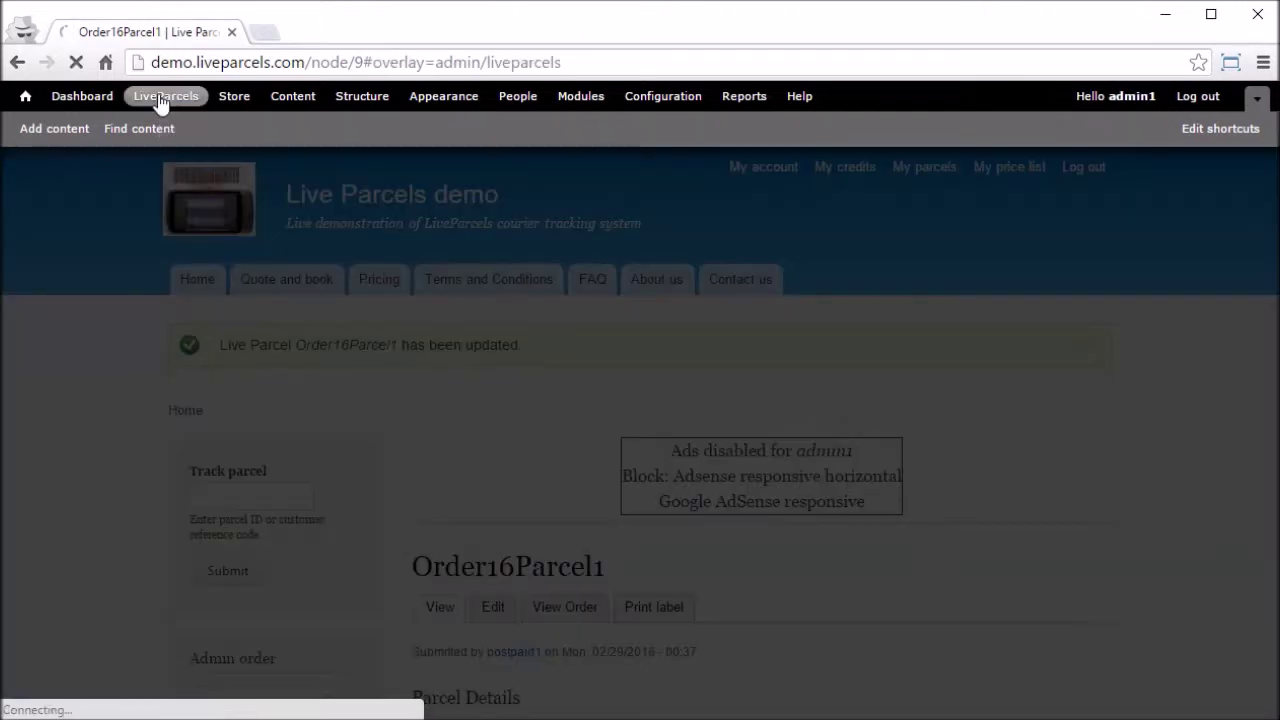
- From the Pick-up/Delivery attempted list, open Order7Parcel1, whose note reads 'Cannot find parcel.'
scroll(466, 655, "down", 1)
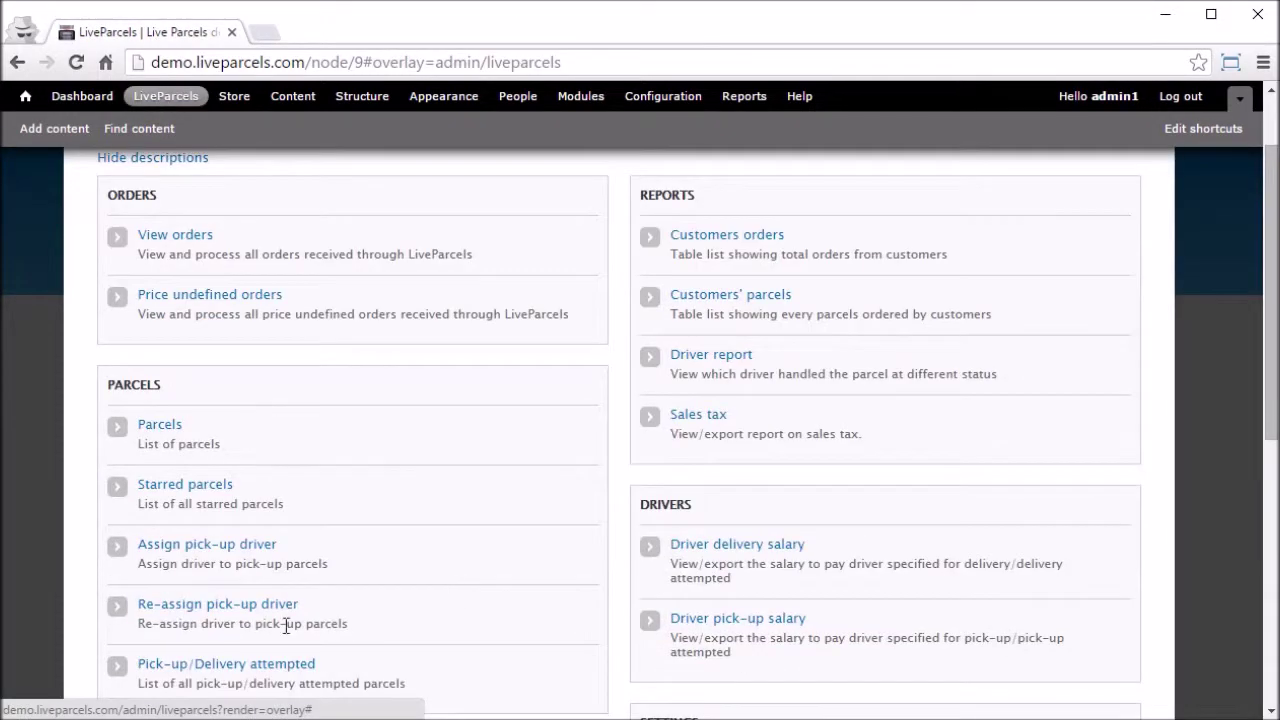
left_click(271, 665)
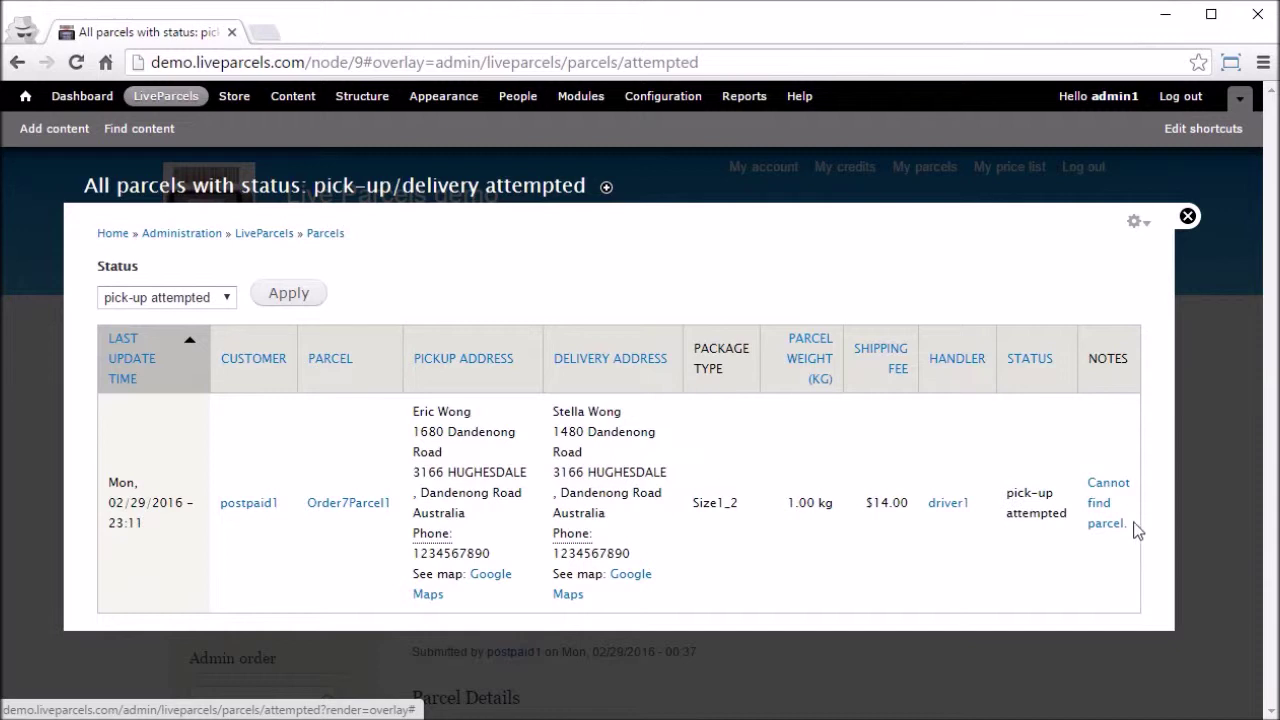
left_click_drag(1134, 528, 1094, 488)
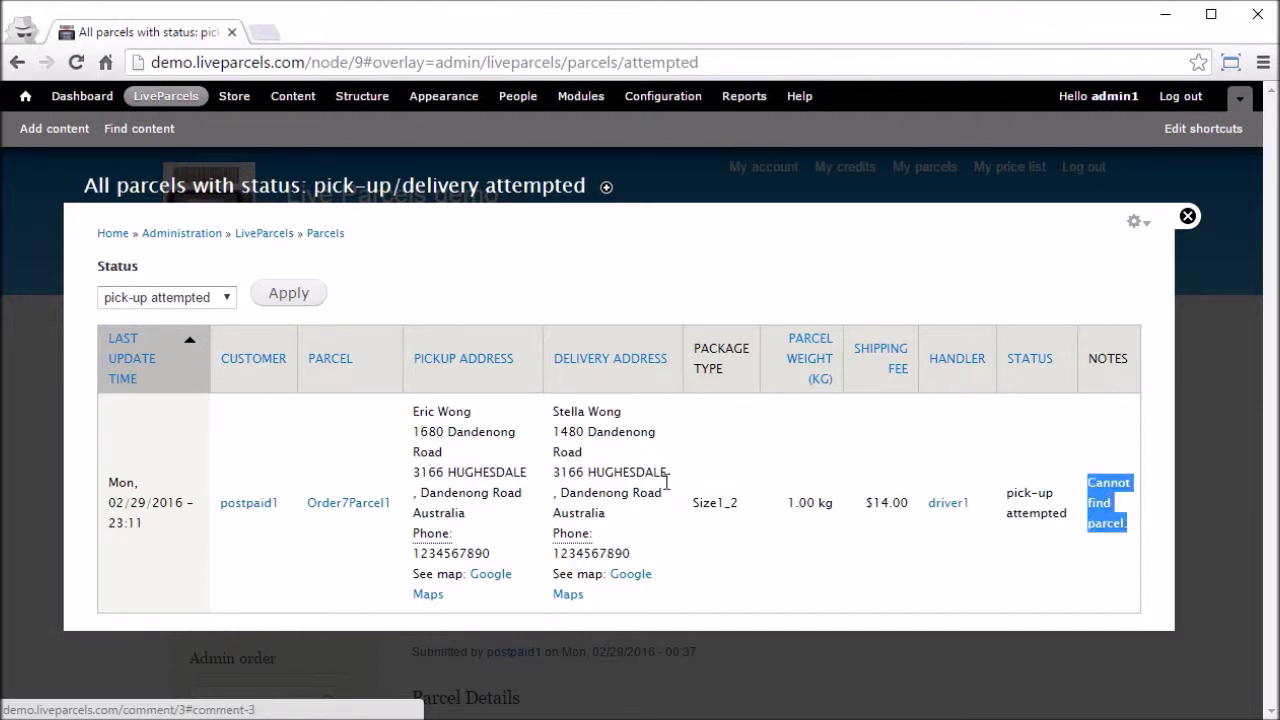
left_click(355, 503)
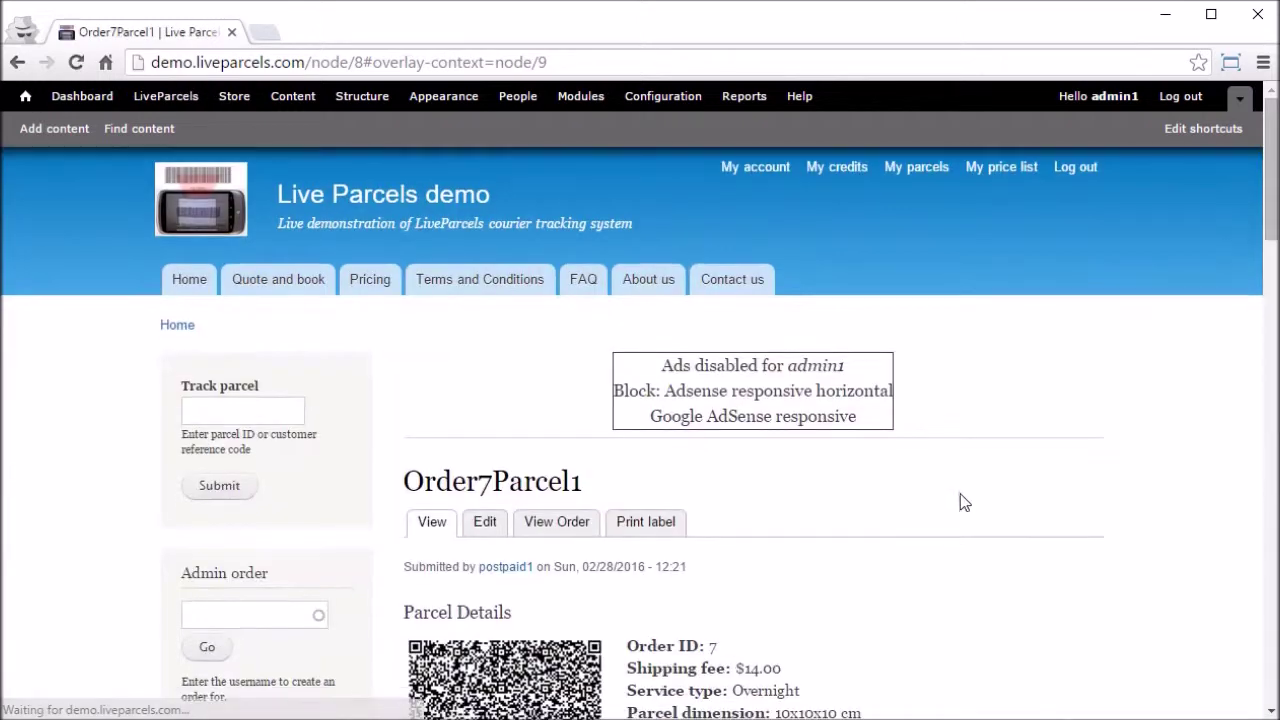
- Add an update to Order7Parcel1 with subject 'Parcels is near the mailbox.' and status comment
scroll(1157, 517, "down", 3)
scroll(1160, 517, "down", 5)
scroll(1157, 517, "down", 5)
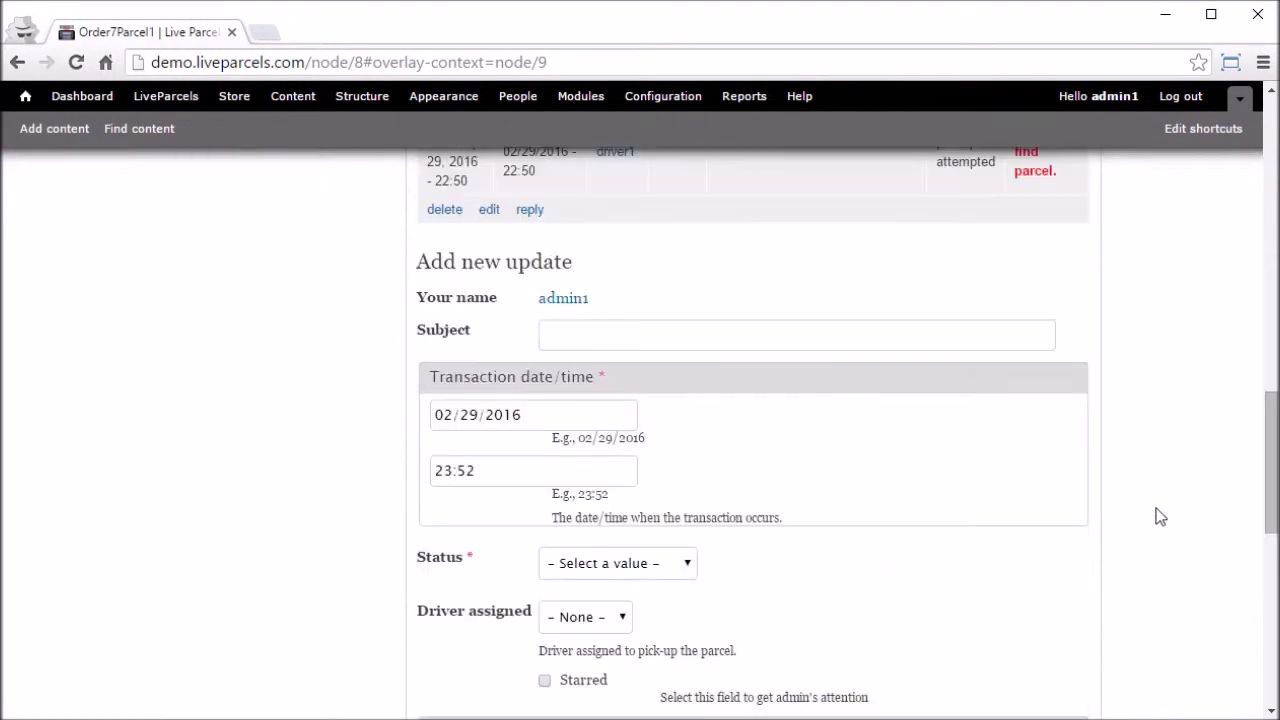
left_click(673, 337)
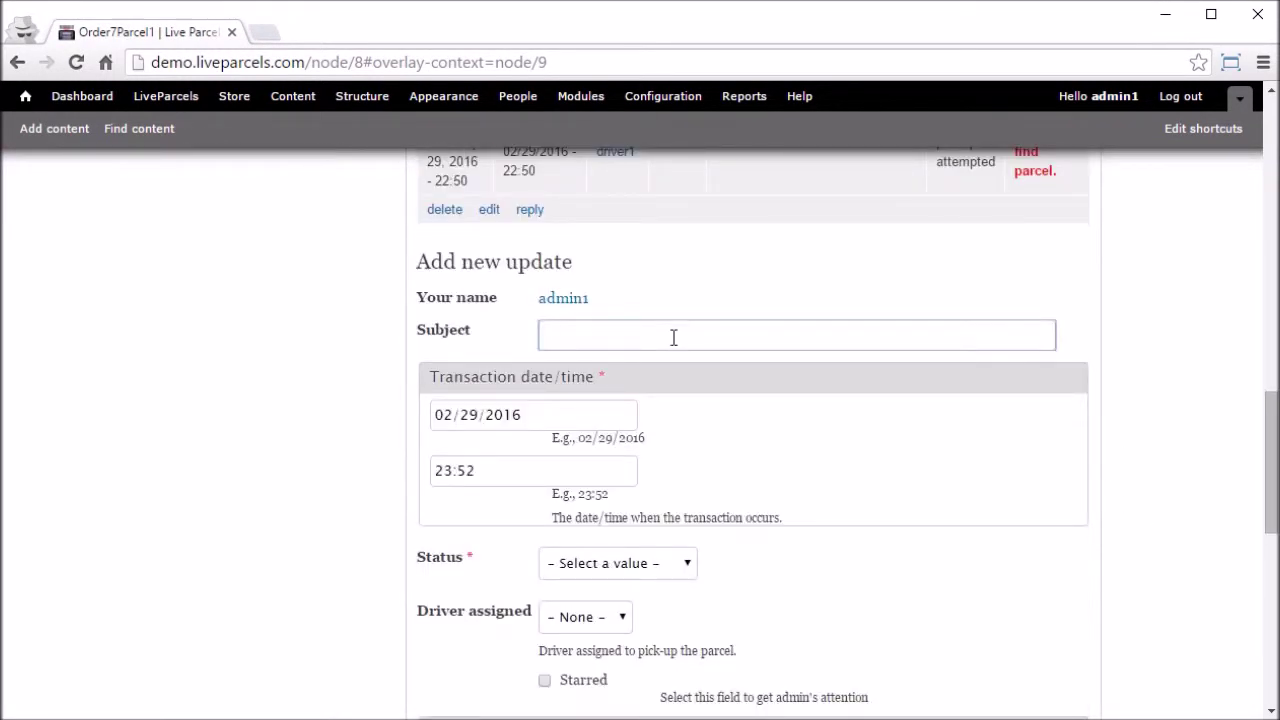
type("Parcels")
type(" is ")
type("ne")
type("ar the mai")
type("lbox")
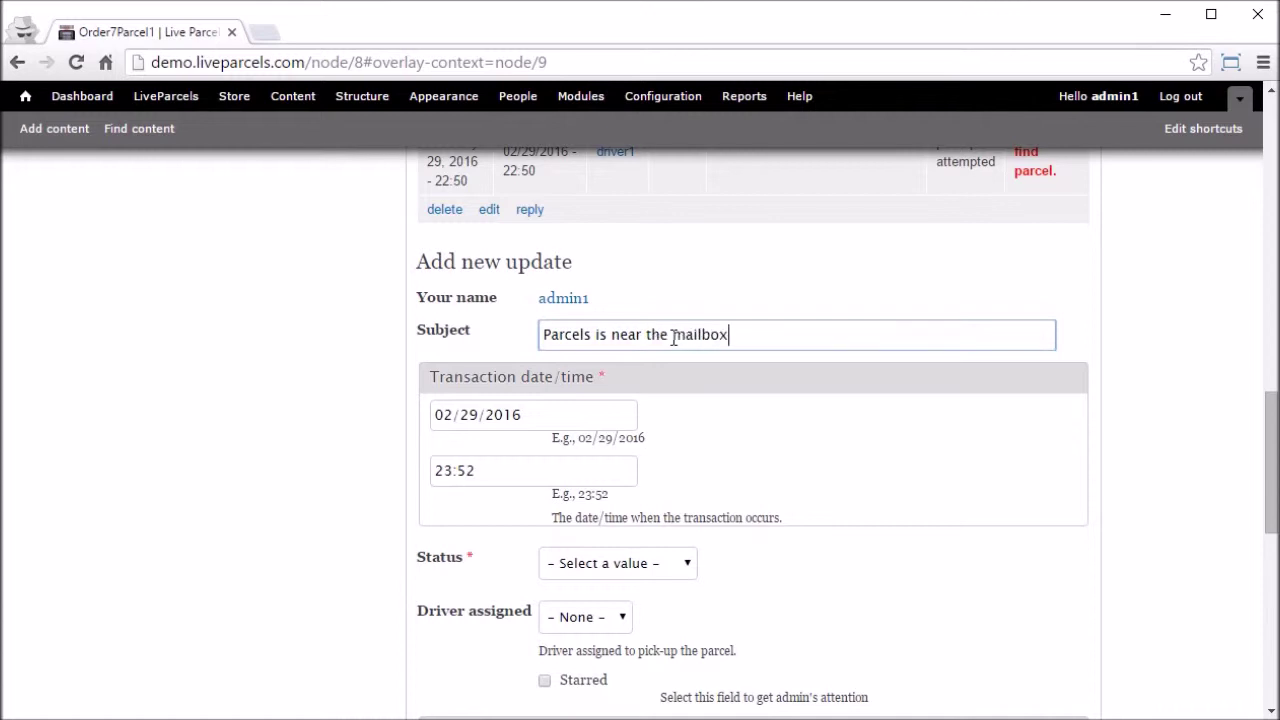
type(".")
left_click(664, 566)
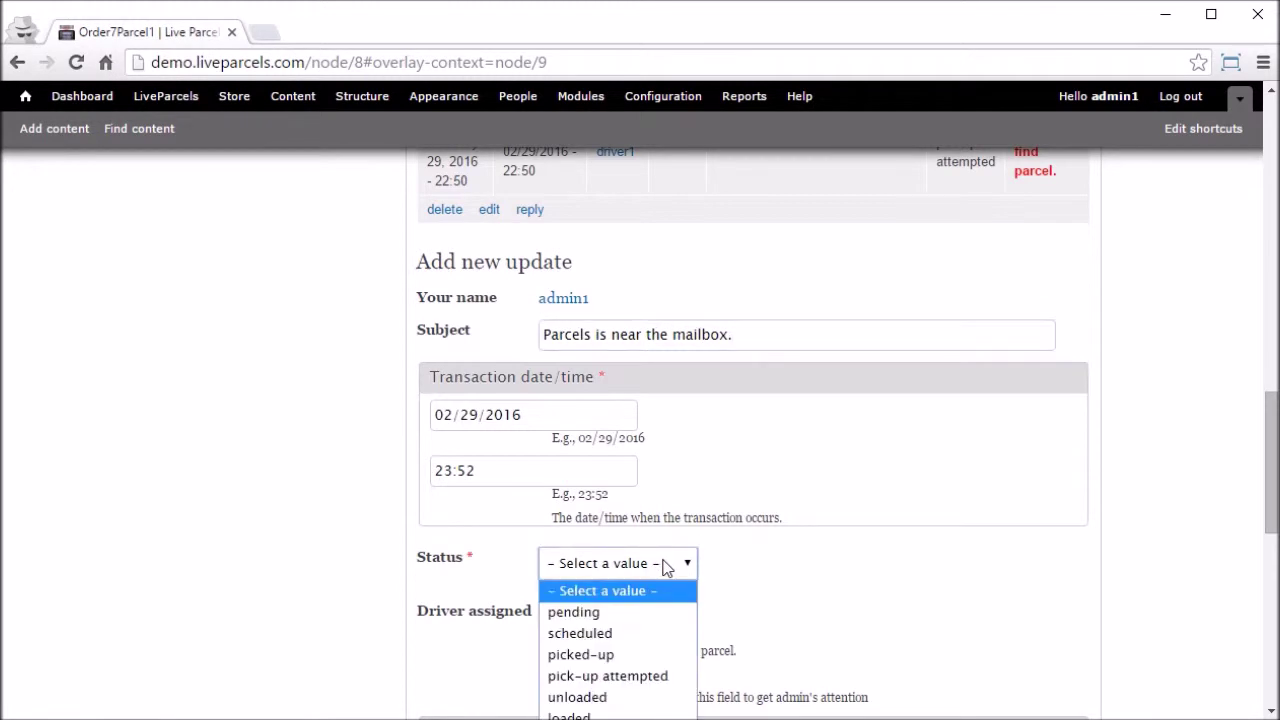
left_click(610, 717)
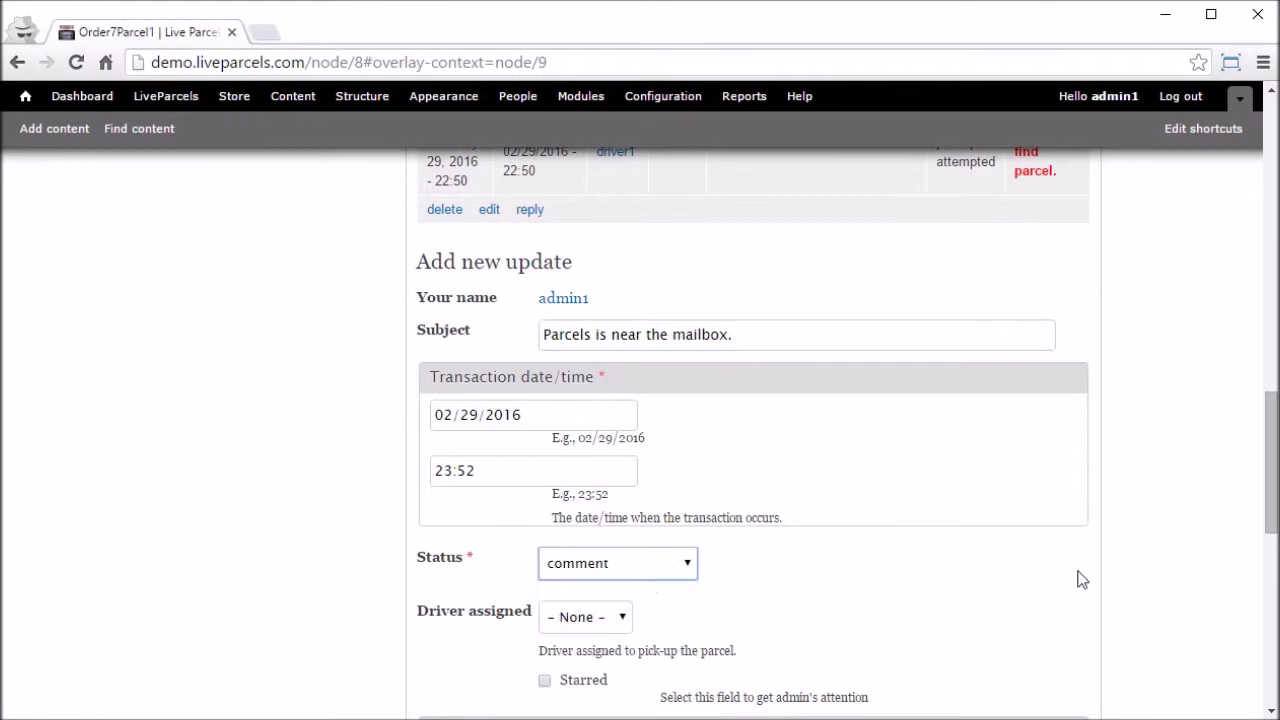
left_click_drag(1275, 436, 1275, 571)
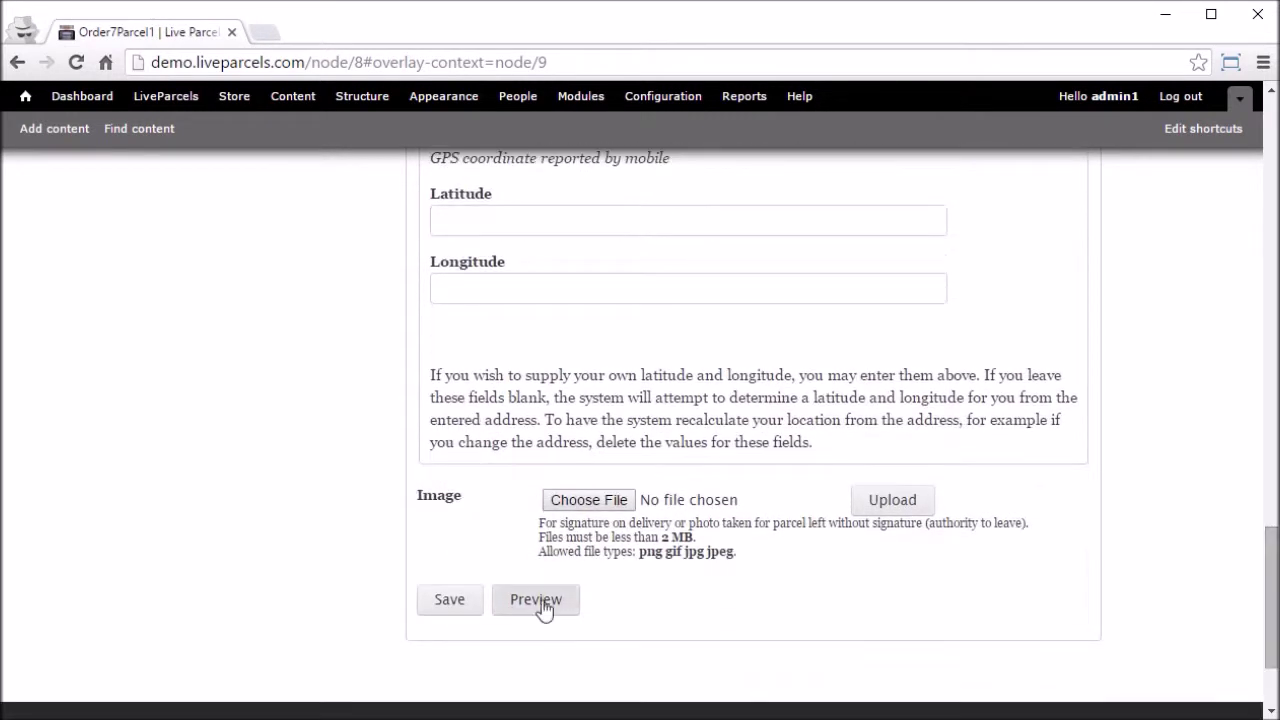
left_click(450, 600)
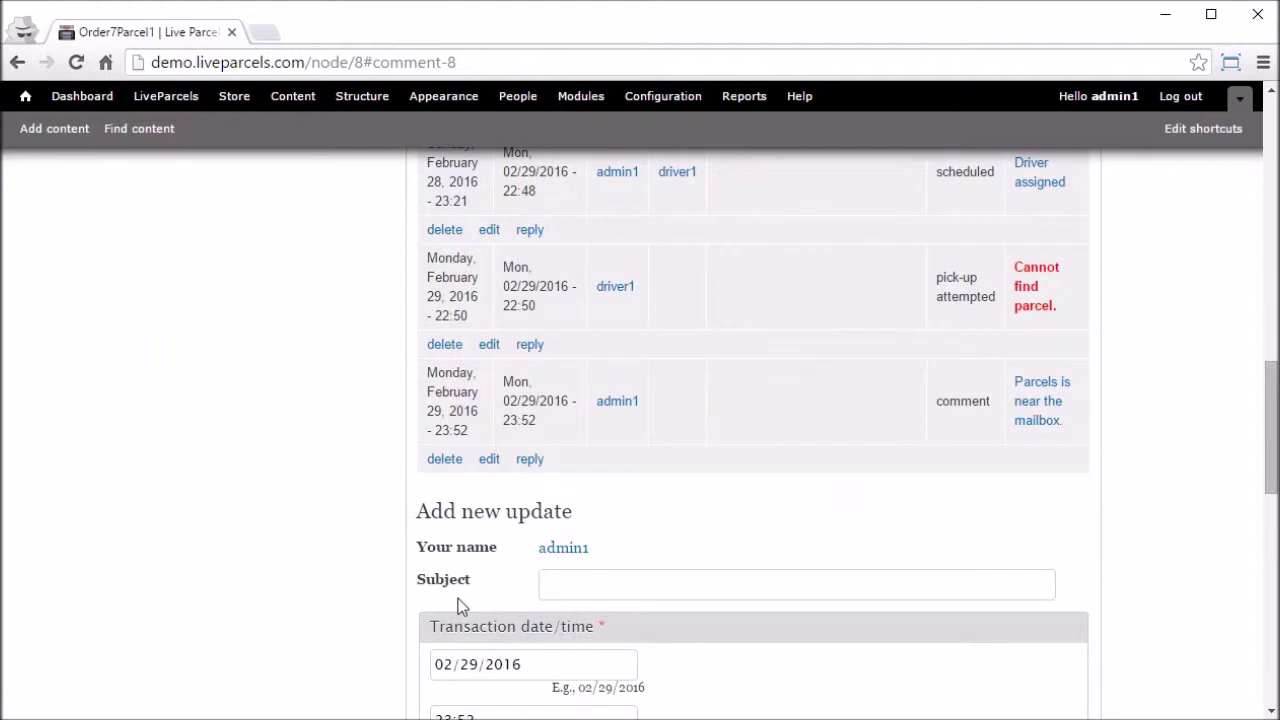
mouse_move(1072, 430)
left_mouse_down()
mouse_move(540, 420)
mouse_move(407, 393)
mouse_move(408, 380)
left_mouse_up()
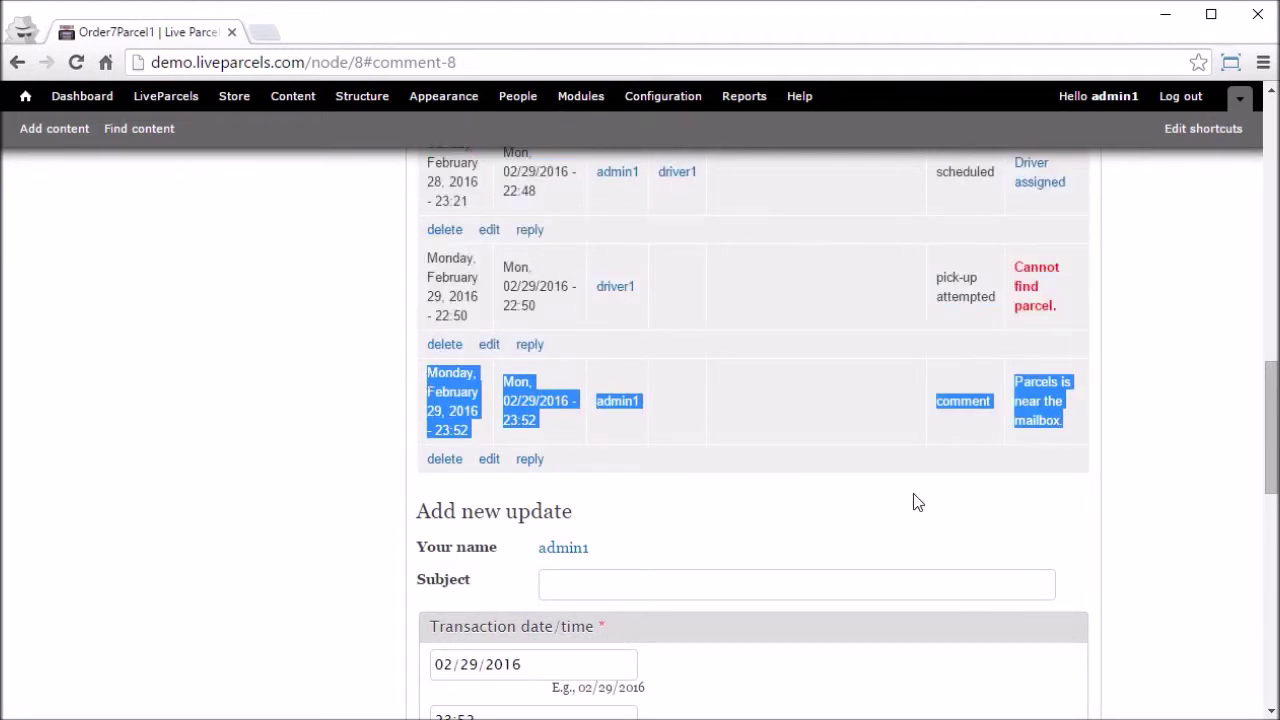